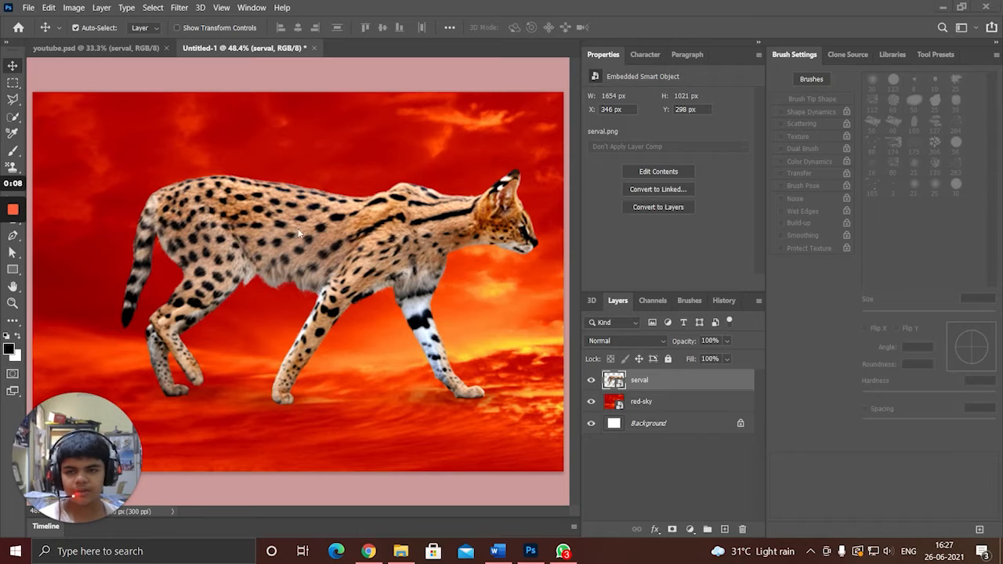
# Set the serval layer's blend mode to Linear Light.
pyautogui.moveTo(299, 232); pyautogui.dragTo(433, 270)
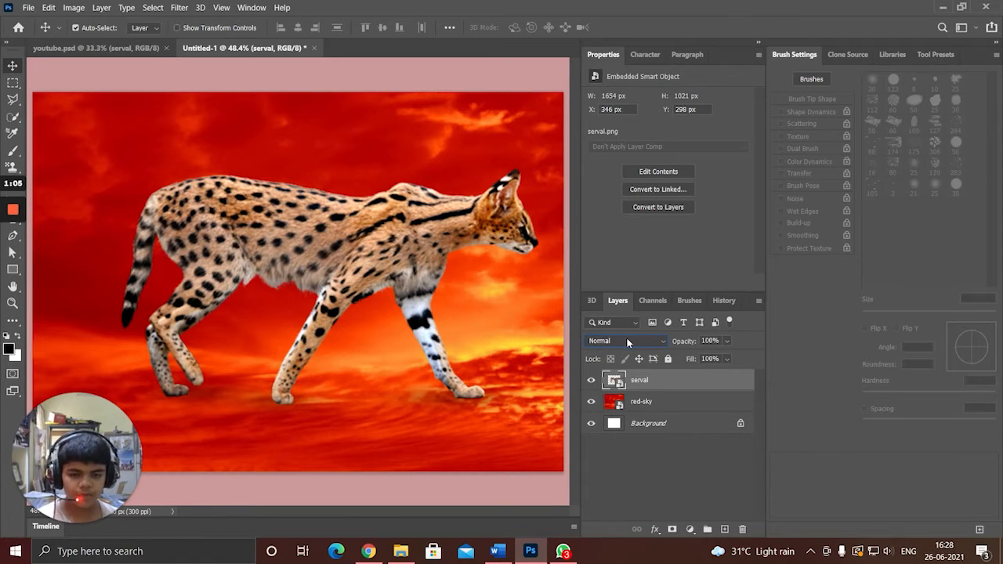
pyautogui.click(626, 341)
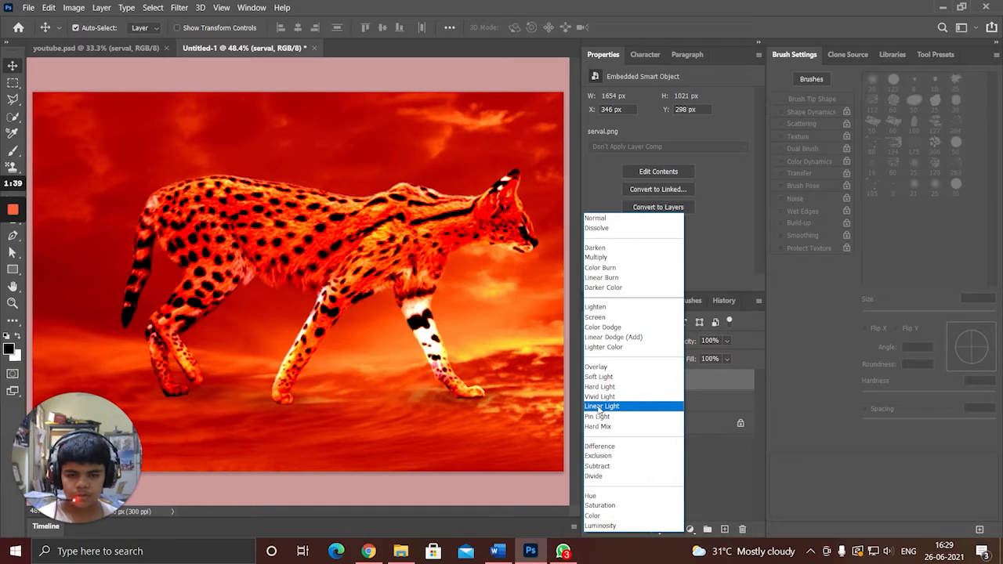
pyautogui.click(597, 408)
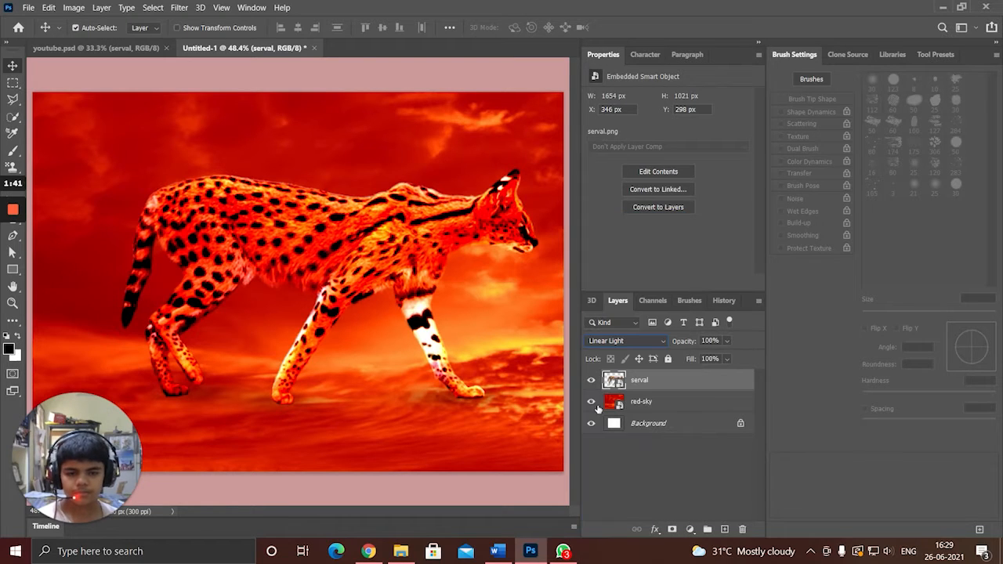
pyautogui.click(635, 350)
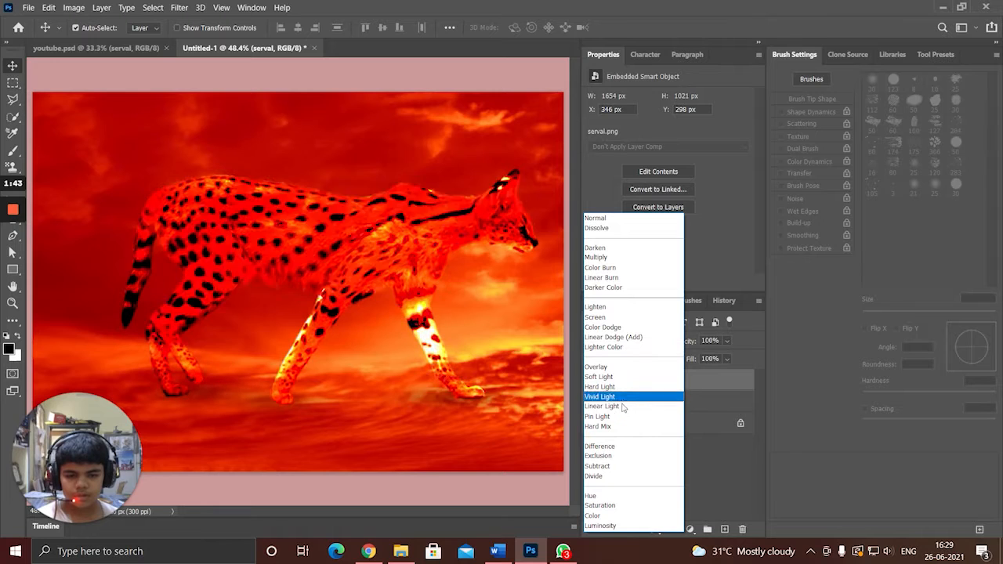
pyautogui.click(604, 406)
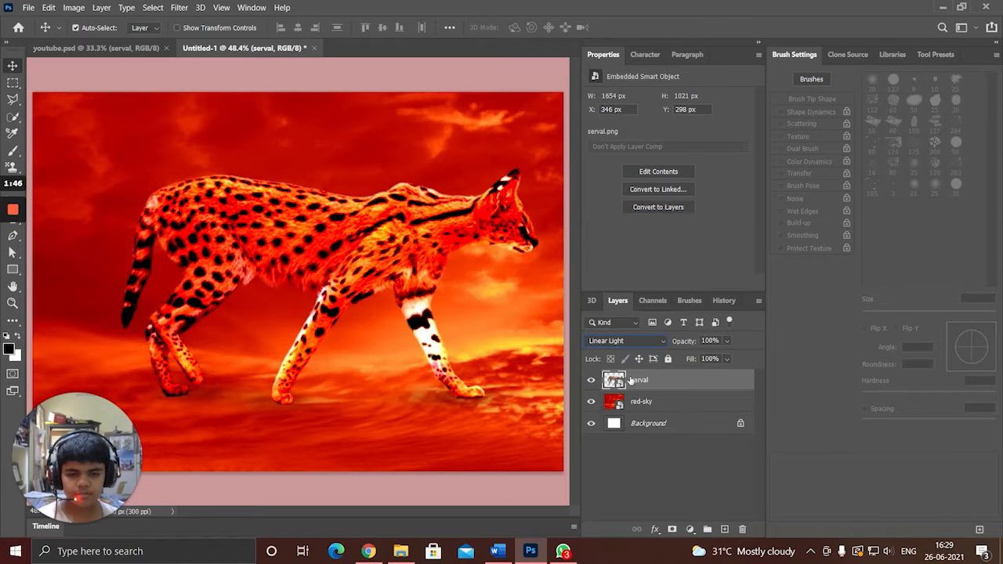
# Move the serval down and slightly left to X 319 px, Y 382 px, and compare it with the version in youtube.psd.
pyautogui.moveTo(347, 254)
pyautogui.mouseDown()
pyautogui.moveTo(345, 262)
pyautogui.moveTo(381, 256)
pyautogui.moveTo(354, 251)
pyautogui.mouseUp()
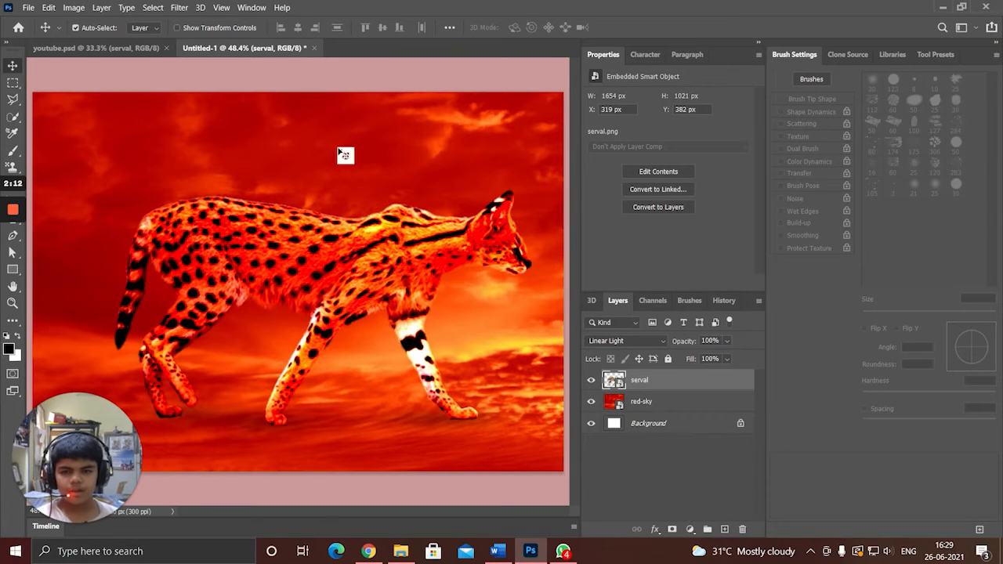
pyautogui.click(98, 48)
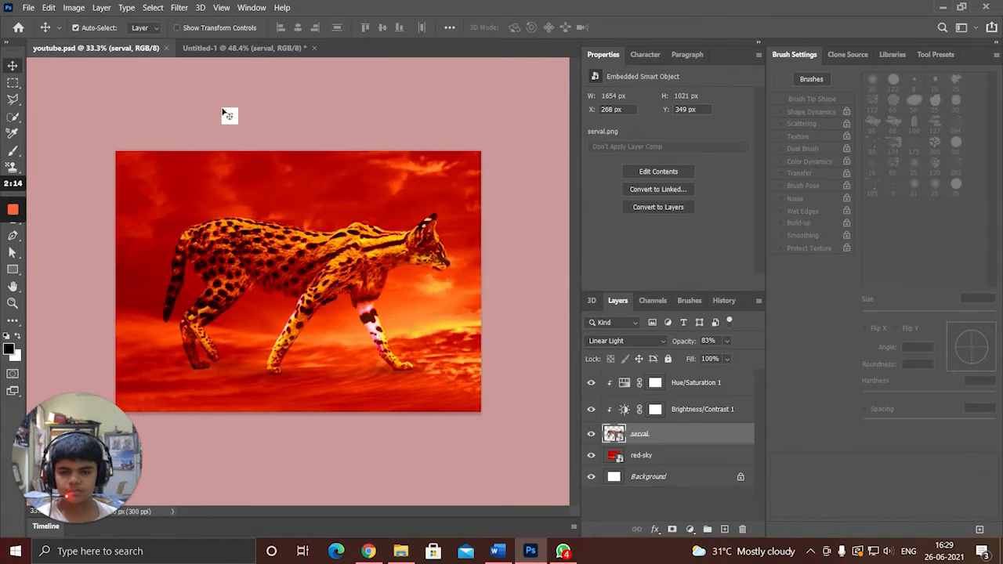
pyautogui.click(239, 48)
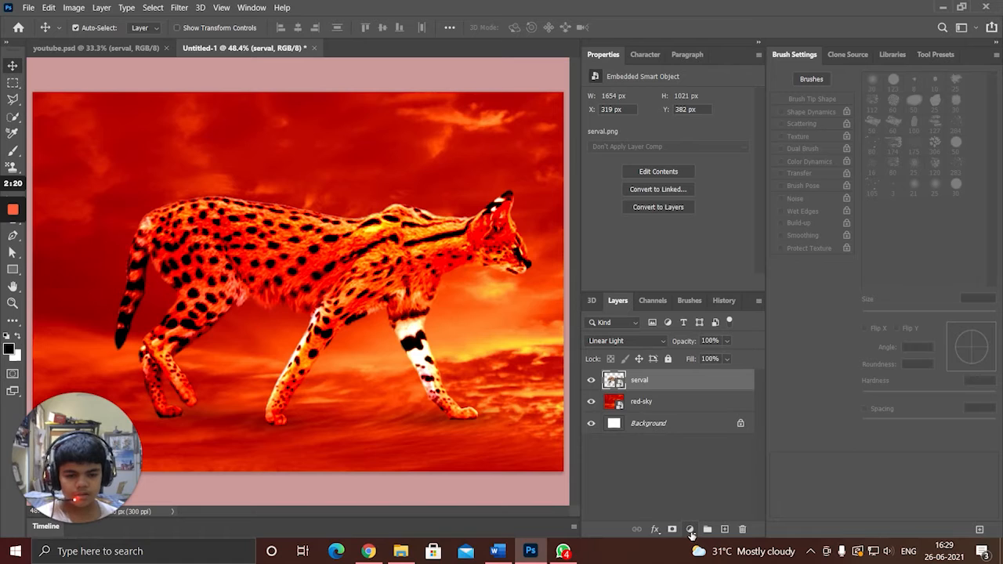
# Add a Brightness/Contrast adjustment layer above the serval layer and clip it to the serval.
pyautogui.click(691, 531)
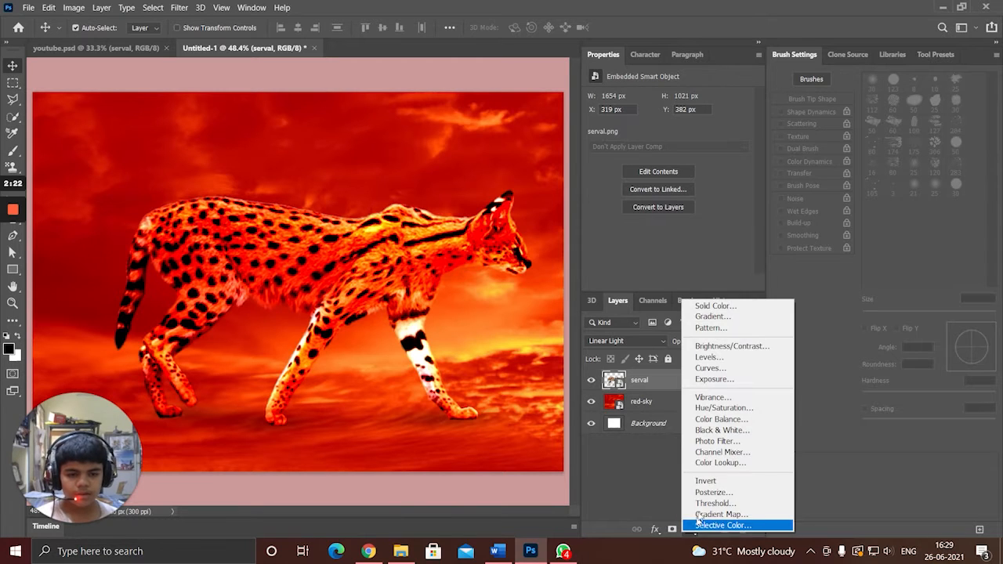
pyautogui.click(729, 346)
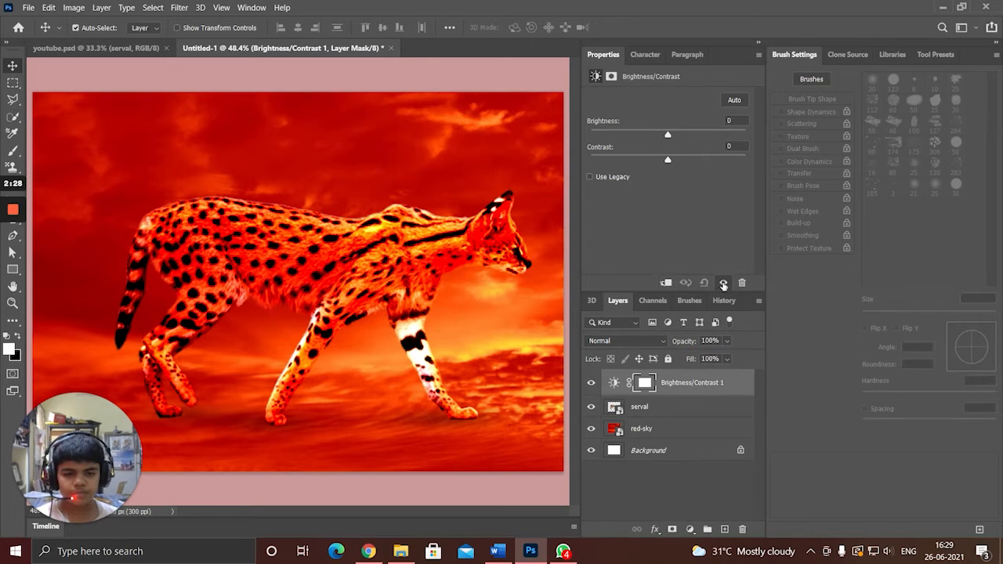
pyautogui.click(667, 283)
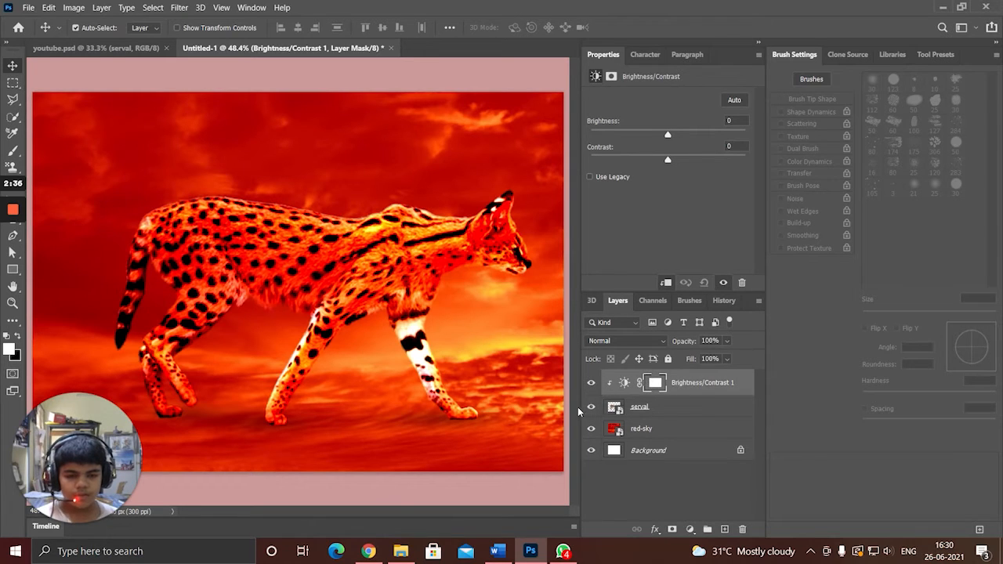
pyautogui.click(648, 409)
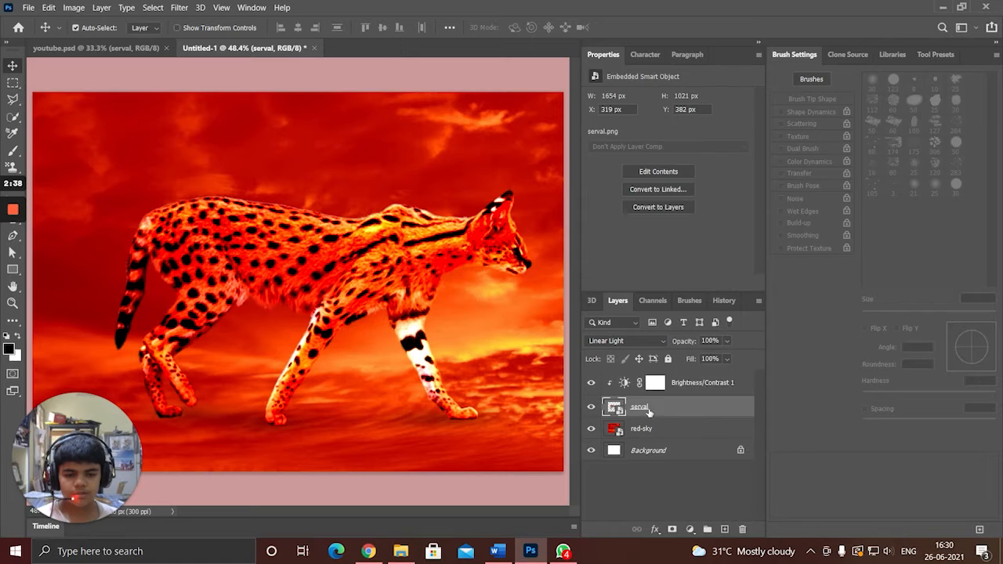
pyautogui.click(674, 388)
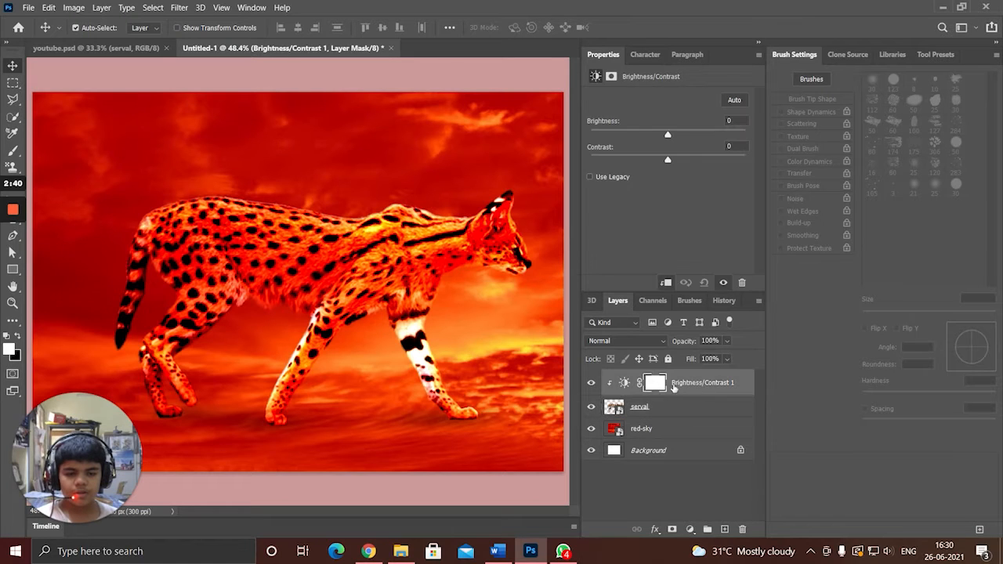
# Set the clipped Brightness/Contrast adjustment to brightness -150 and contrast 44, comparing the image with and without clipping.
pyautogui.moveTo(667, 136); pyautogui.dragTo(579, 154)
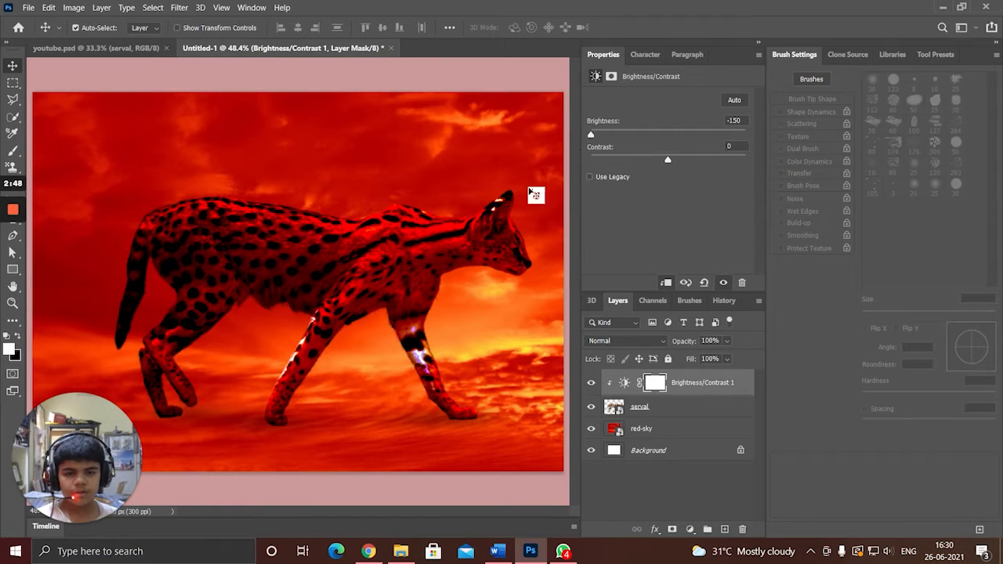
pyautogui.click(667, 284)
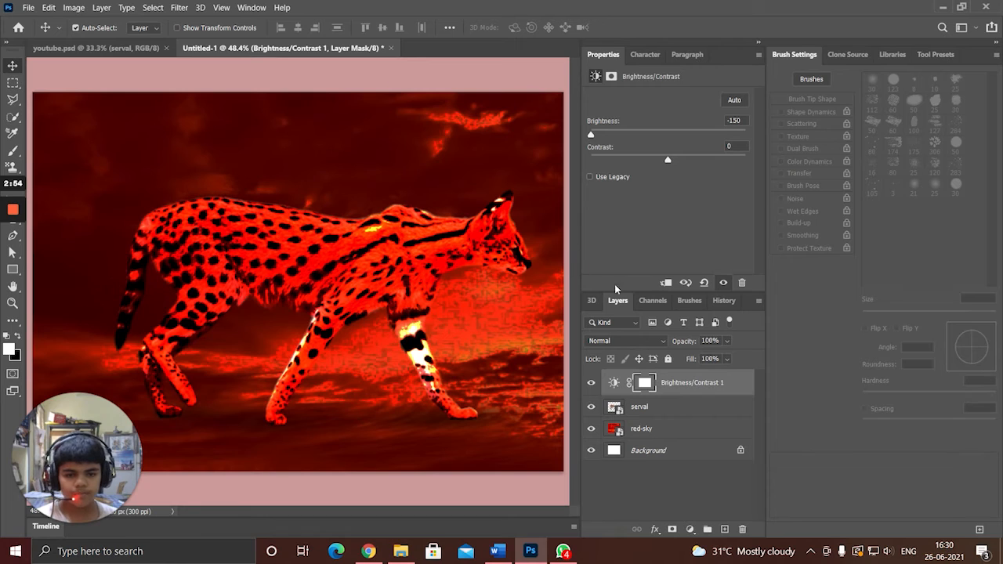
pyautogui.click(666, 282)
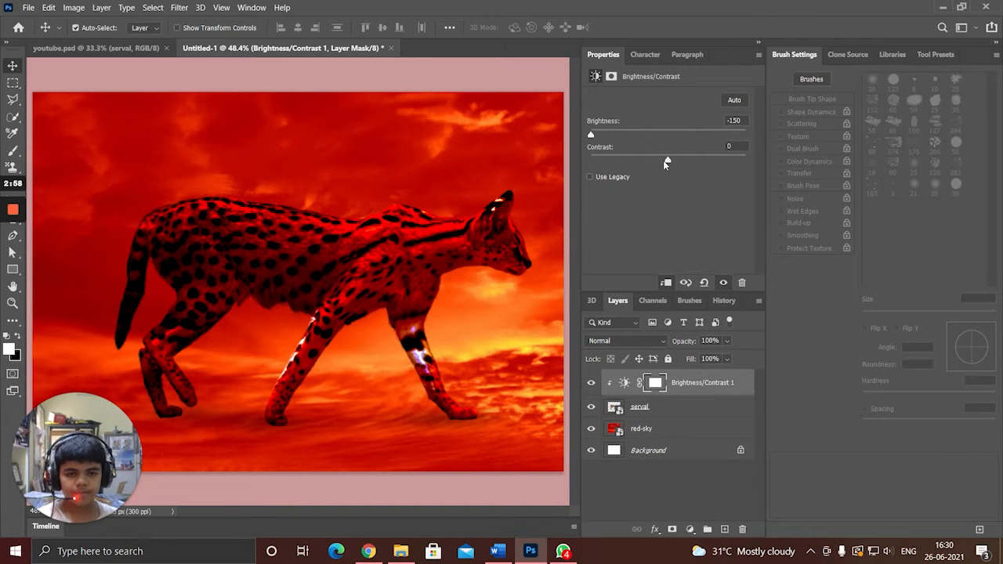
pyautogui.moveTo(667, 160); pyautogui.dragTo(698, 177)
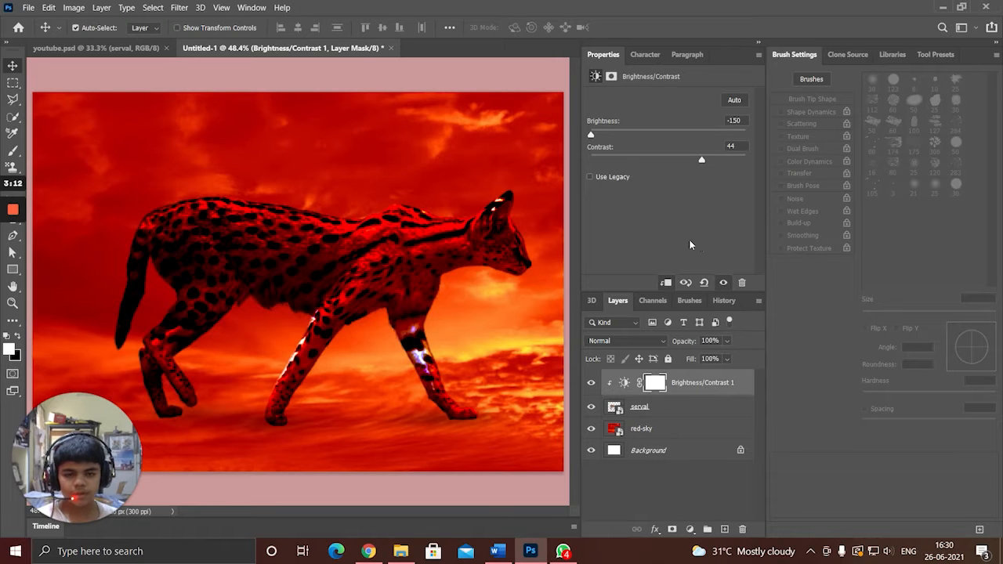
# Add a Hue/Saturation adjustment layer with lightness +8 above Brightness/Contrast 1, clipped to the serval layer.
pyautogui.click(690, 532)
pyautogui.click(674, 505)
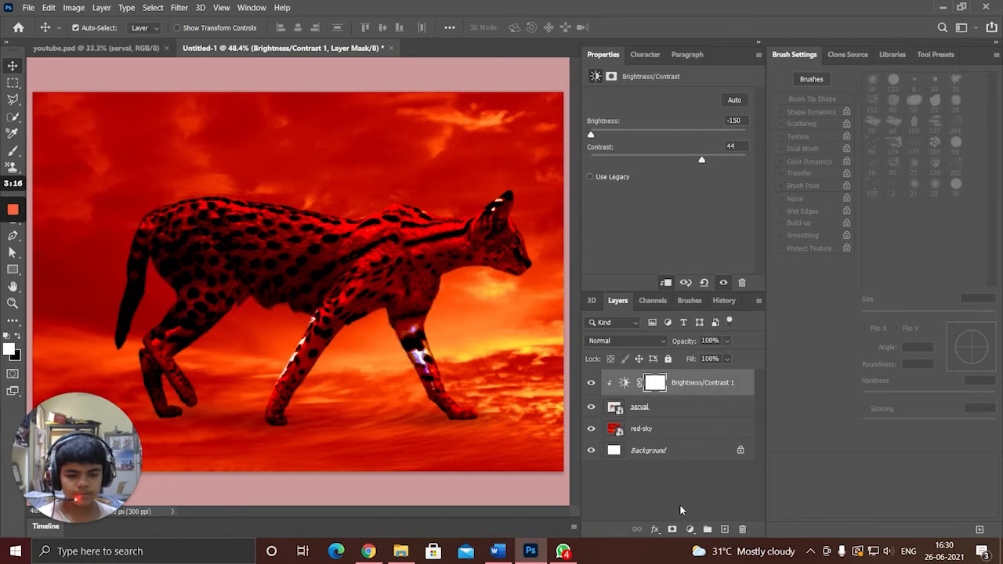
pyautogui.click(691, 530)
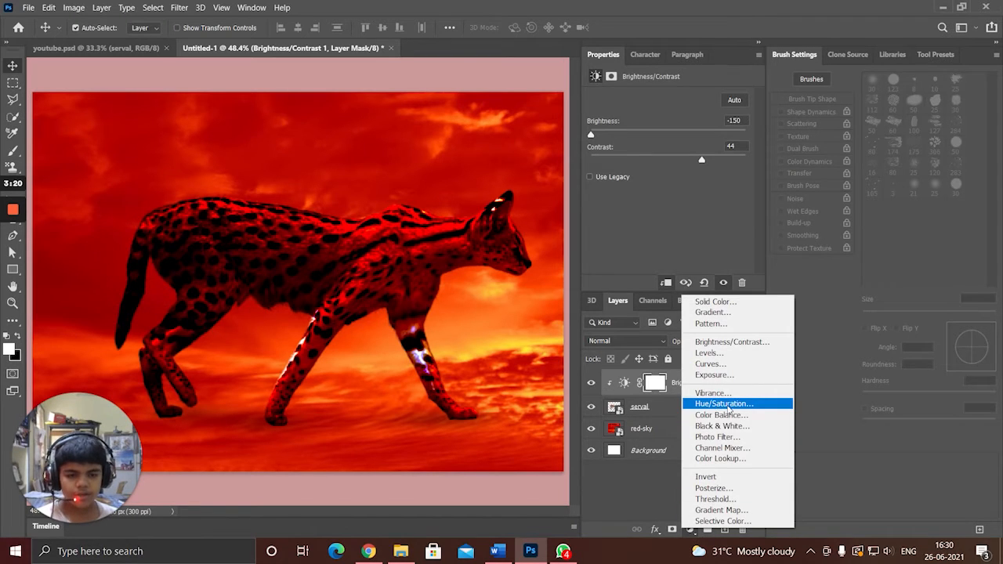
pyautogui.click(717, 404)
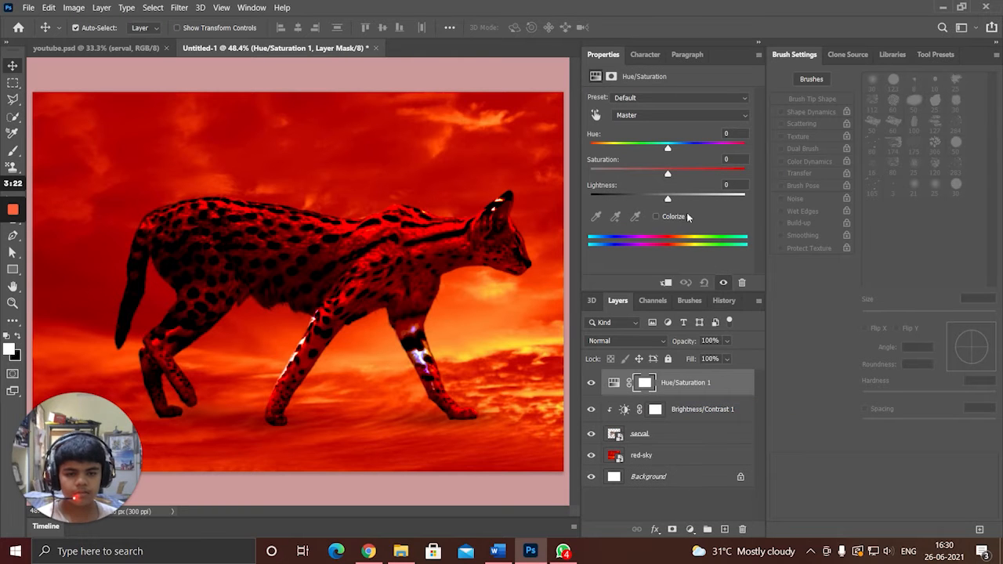
pyautogui.moveTo(667, 201); pyautogui.dragTo(674, 200)
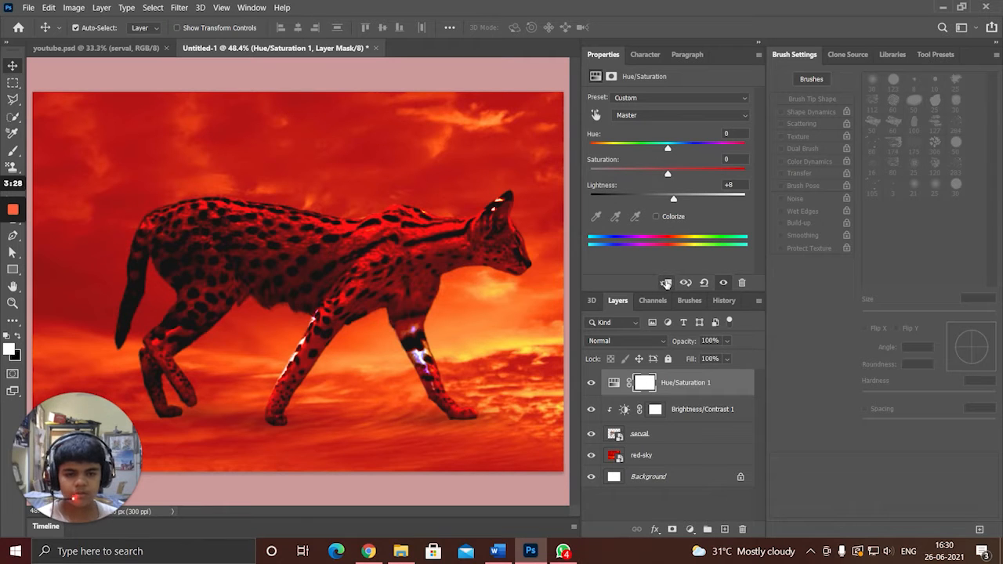
pyautogui.click(666, 283)
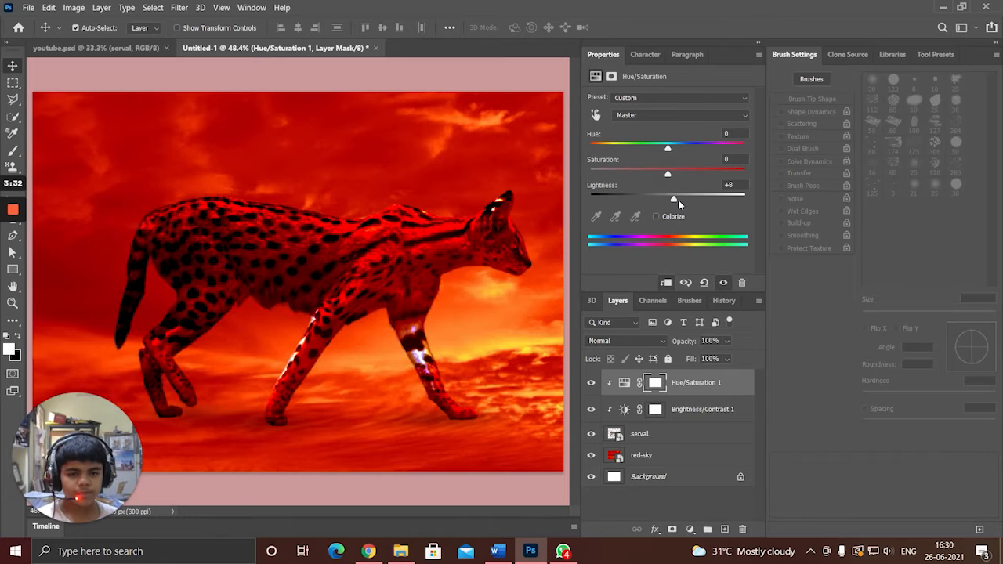
# Set the Hue/Saturation adjustment's Master range to hue +59, saturation +97 and lightness +7.
pyautogui.moveTo(678, 199)
pyautogui.mouseDown()
pyautogui.moveTo(693, 200)
pyautogui.moveTo(660, 203)
pyautogui.moveTo(753, 203)
pyautogui.moveTo(579, 196)
pyautogui.moveTo(683, 206)
pyautogui.moveTo(662, 203)
pyautogui.mouseUp()
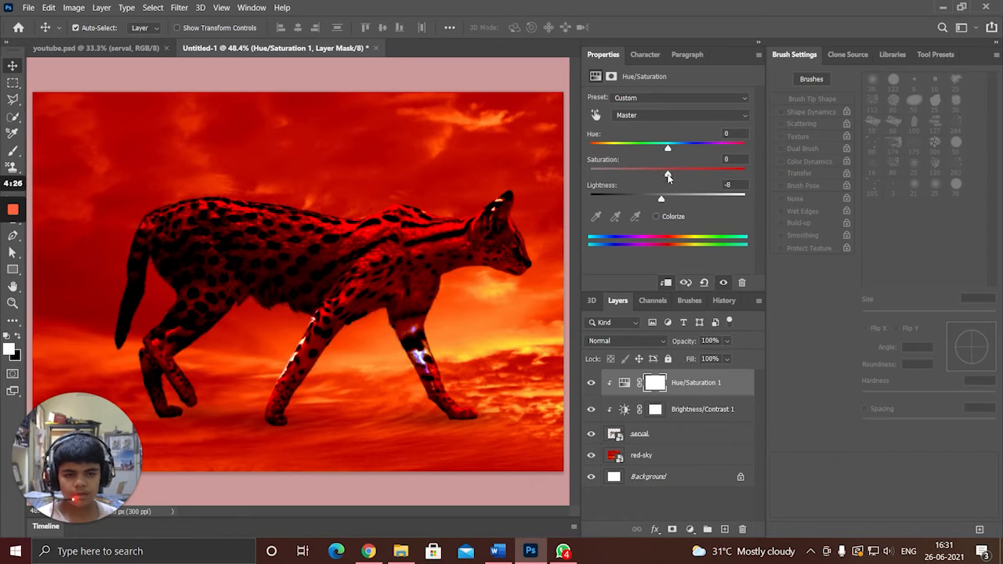
pyautogui.moveTo(666, 176); pyautogui.dragTo(725, 180)
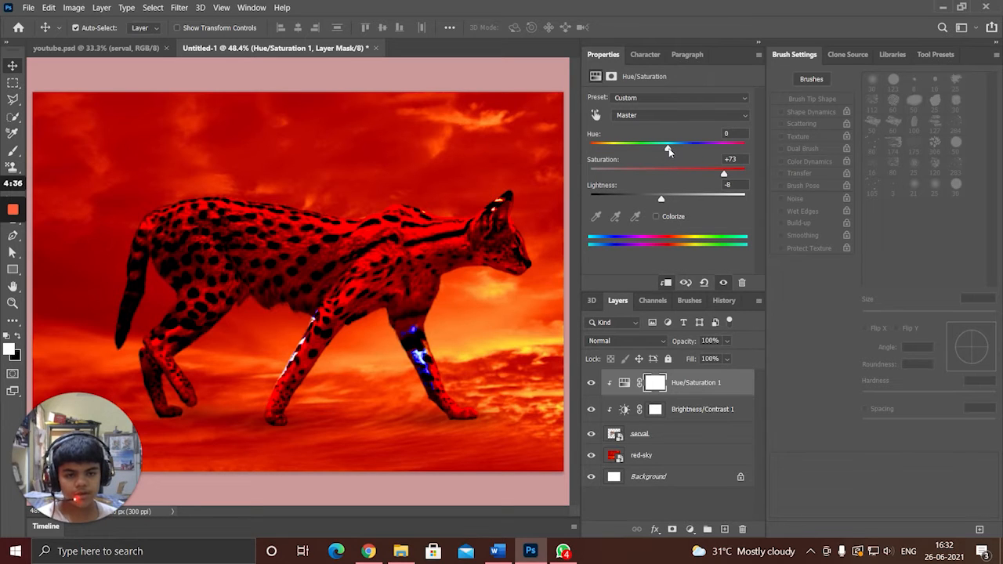
pyautogui.moveTo(668, 151); pyautogui.dragTo(704, 161)
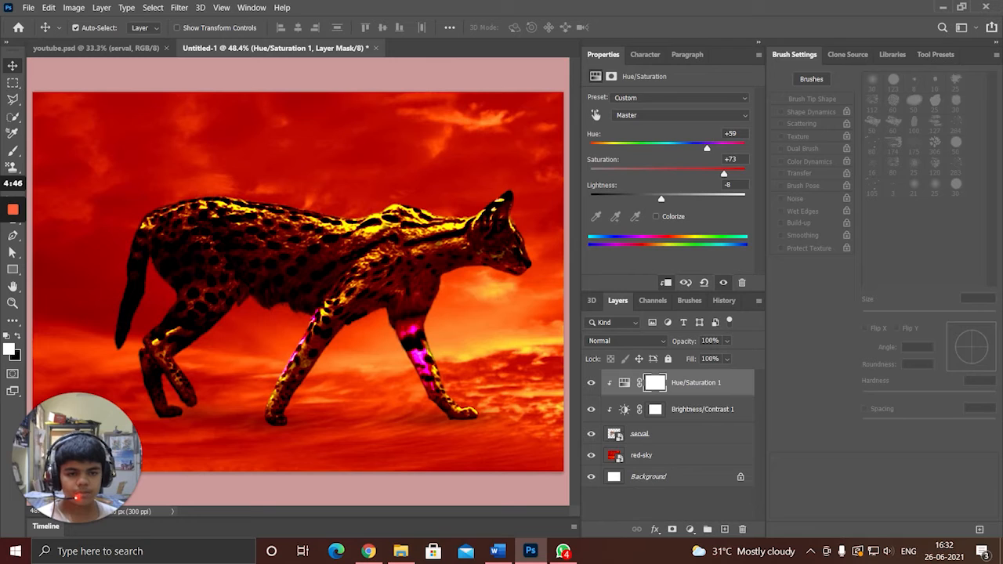
pyautogui.moveTo(725, 178)
pyautogui.mouseDown()
pyautogui.moveTo(707, 176)
pyautogui.moveTo(740, 175)
pyautogui.mouseUp()
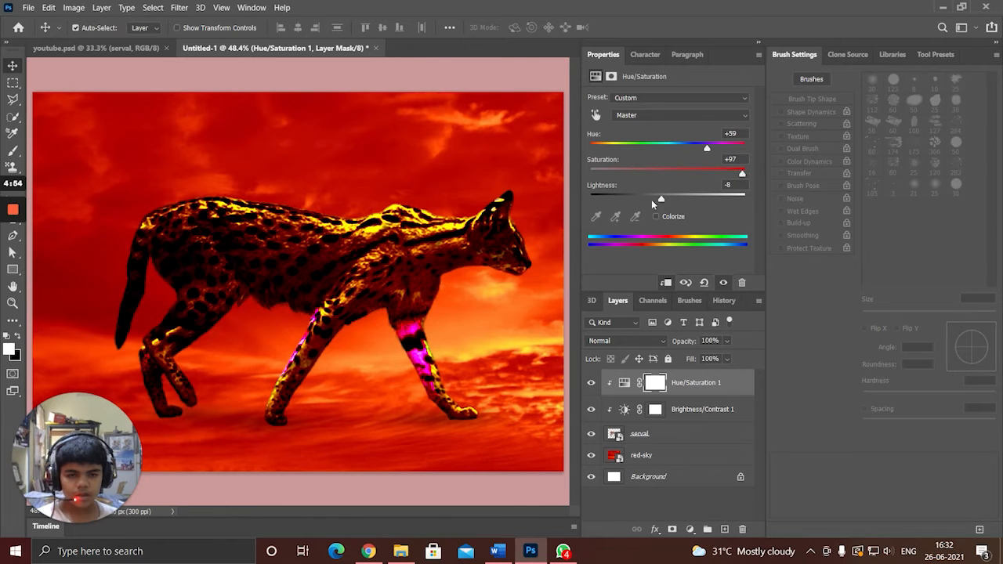
pyautogui.moveTo(662, 201); pyautogui.dragTo(673, 200)
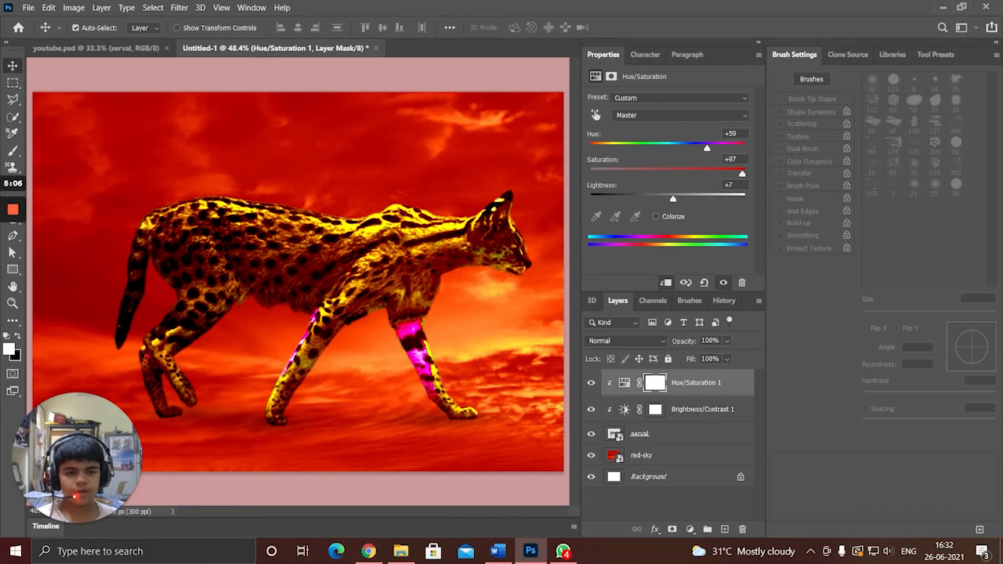
# Set the Reds range of the Hue/Saturation adjustment to saturation +33 and lightness +34, undoing a trial hue of +134.
pyautogui.click(667, 117)
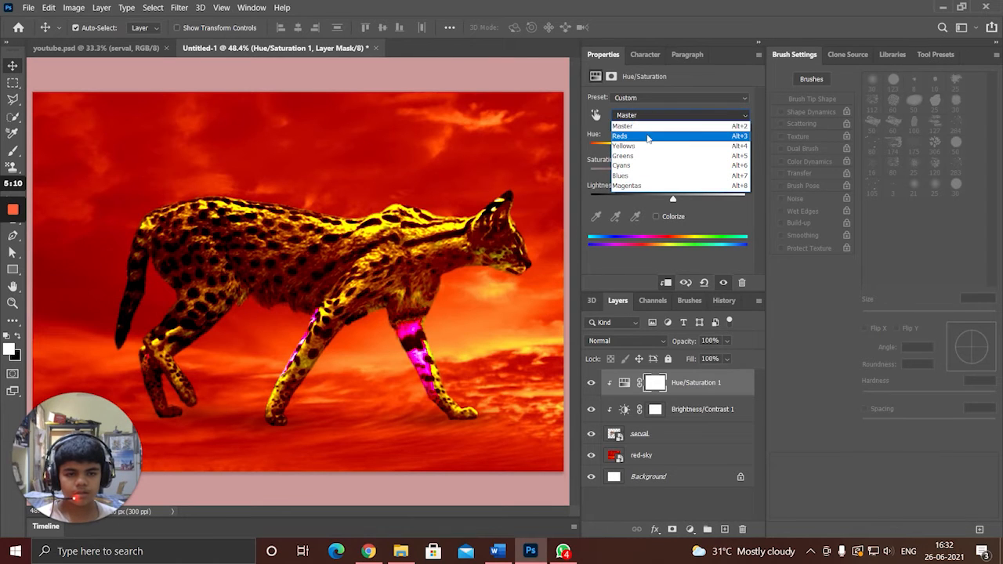
pyautogui.click(648, 137)
pyautogui.click(651, 116)
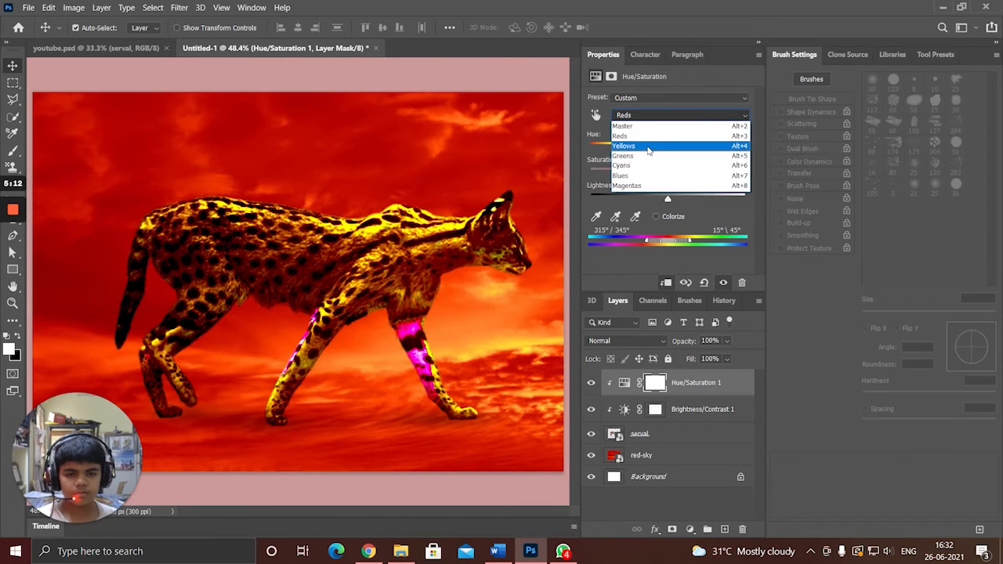
pyautogui.click(619, 135)
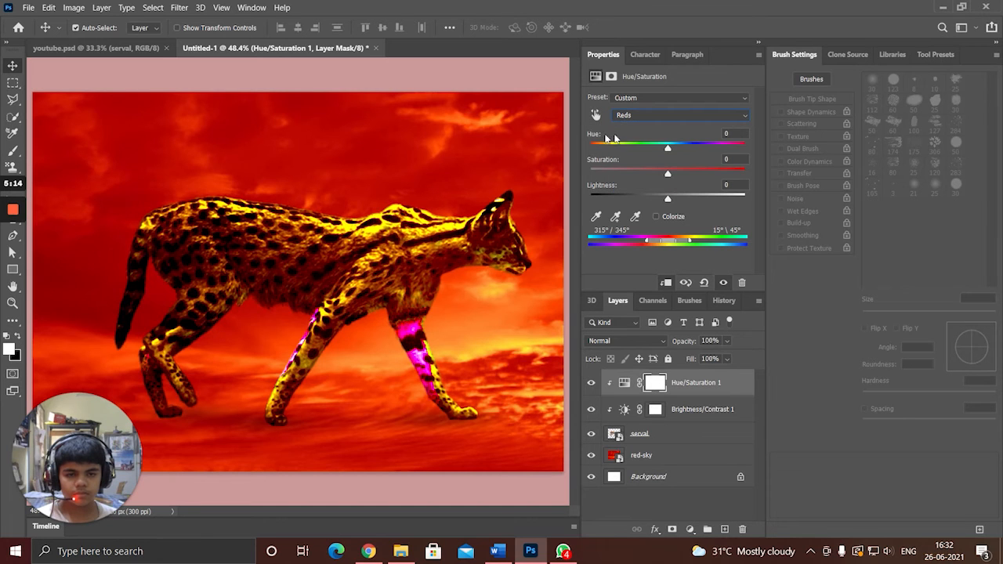
pyautogui.moveTo(668, 151); pyautogui.dragTo(731, 150)
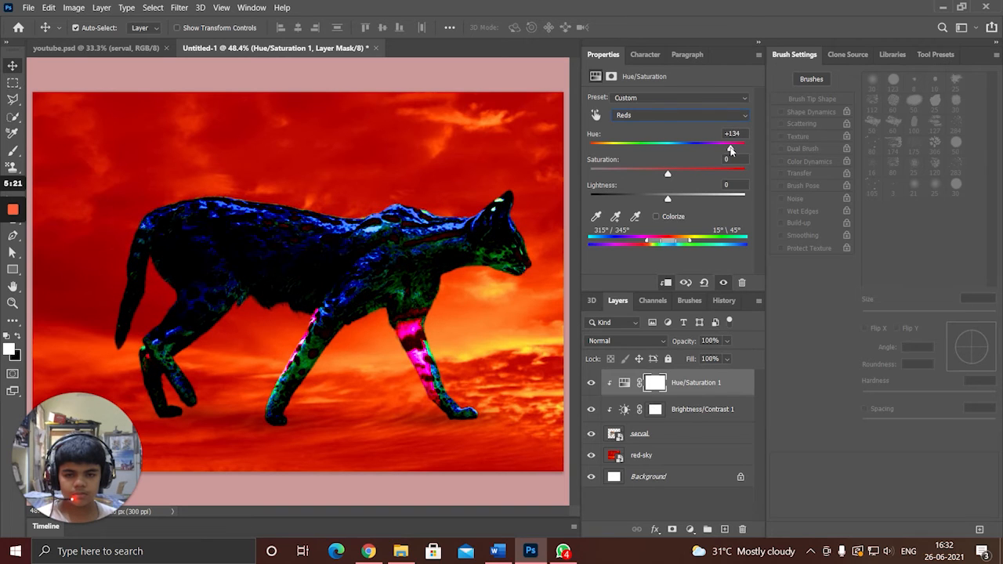
pyautogui.hotkey('ctrl', 'z')
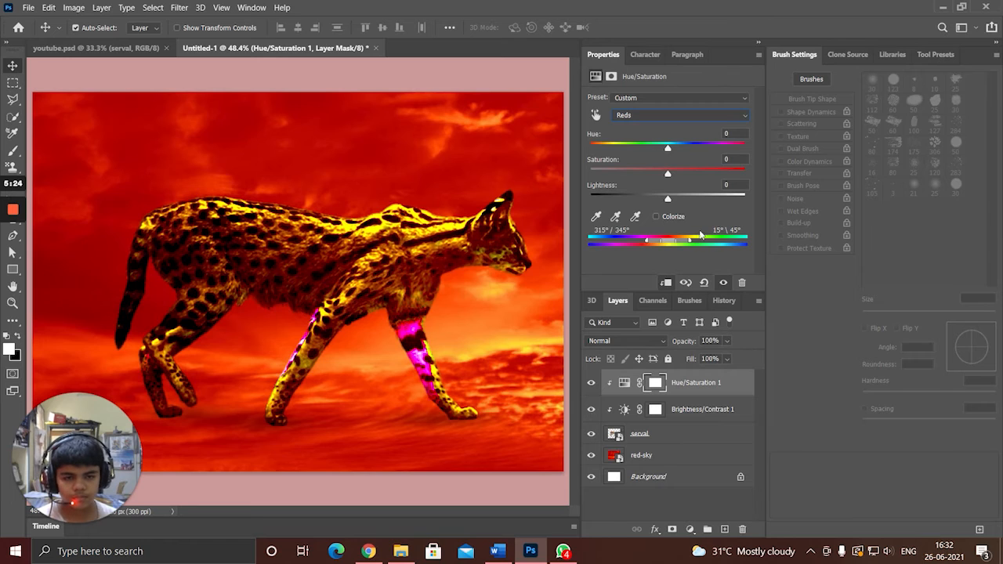
pyautogui.moveTo(667, 201); pyautogui.dragTo(694, 202)
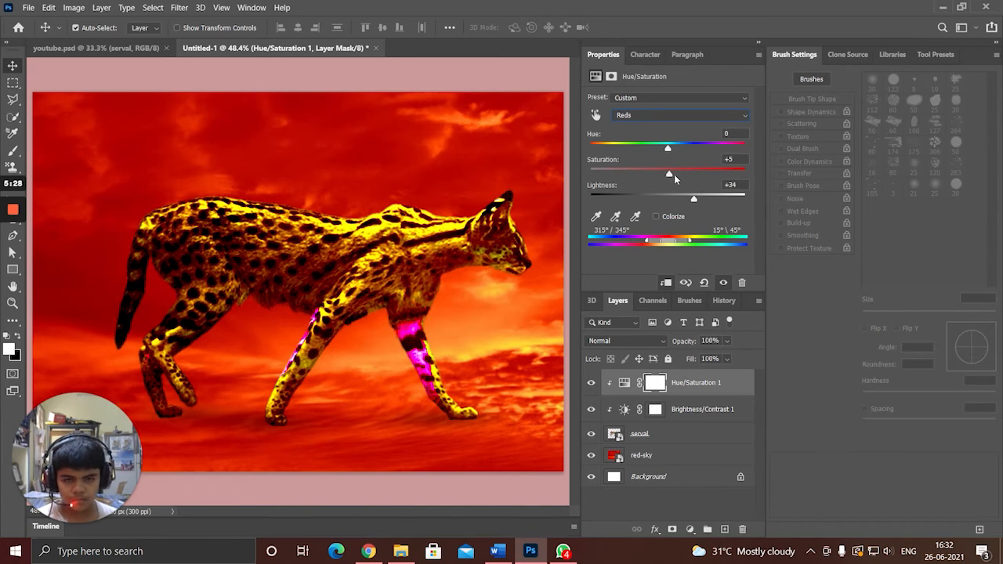
pyautogui.moveTo(687, 179)
pyautogui.mouseDown()
pyautogui.moveTo(621, 177)
pyautogui.moveTo(712, 176)
pyautogui.moveTo(672, 176)
pyautogui.moveTo(691, 175)
pyautogui.mouseUp()
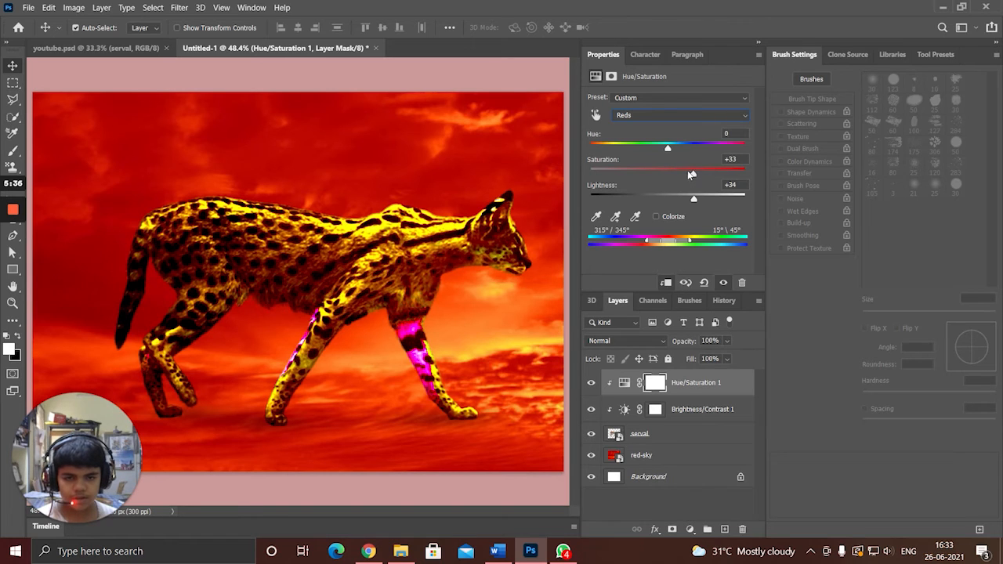
# Return the Hue/Saturation adjustment's editing range from Reds to Master.
pyautogui.click(674, 118)
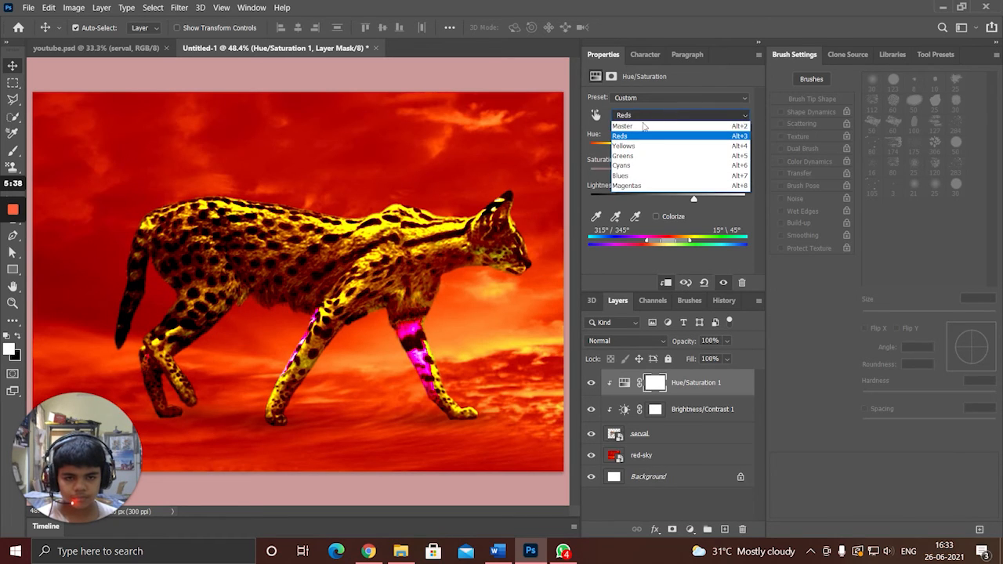
pyautogui.click(639, 119)
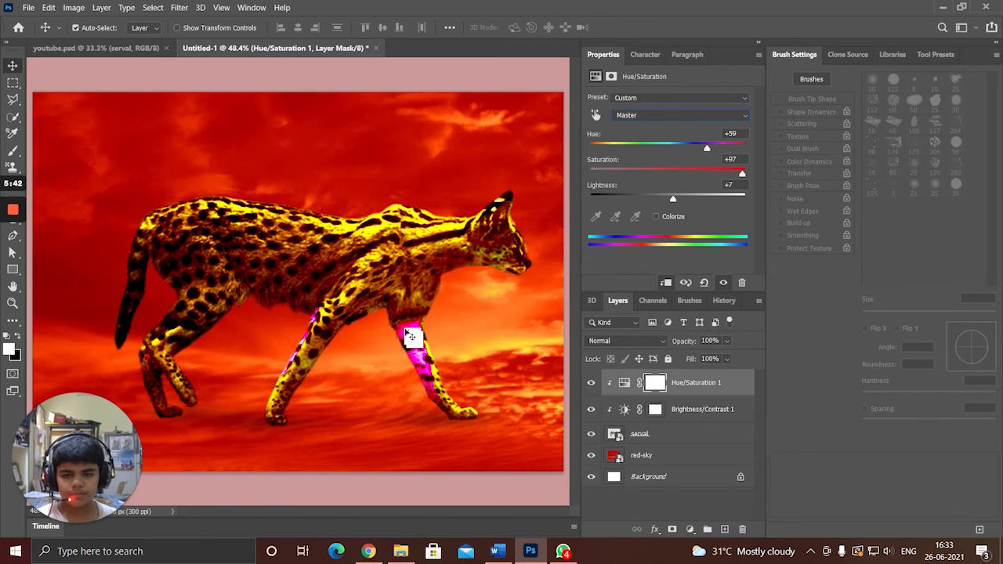
# View the finished serval composite in youtube.psd fitted to the screen for comparison, and return to Untitled-1 with the Move tool active.
pyautogui.click(148, 48)
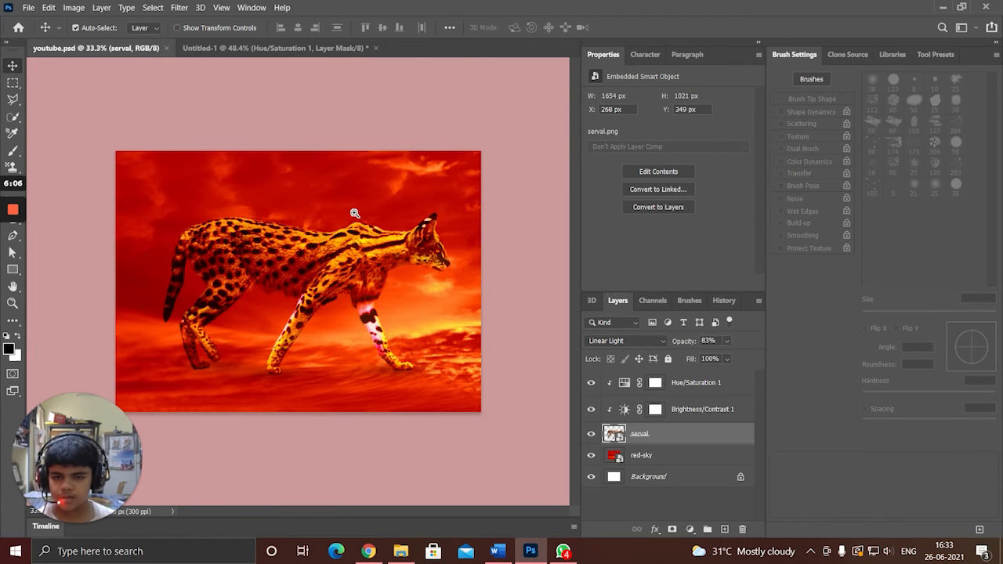
pyautogui.press('z')
pyautogui.moveTo(311, 295); pyautogui.dragTo(328, 295)
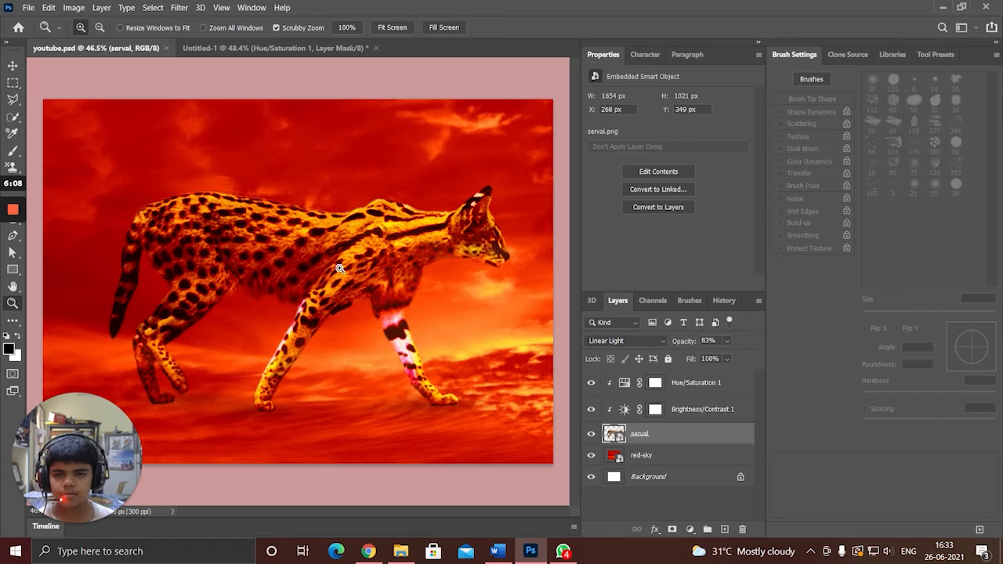
pyautogui.click(389, 28)
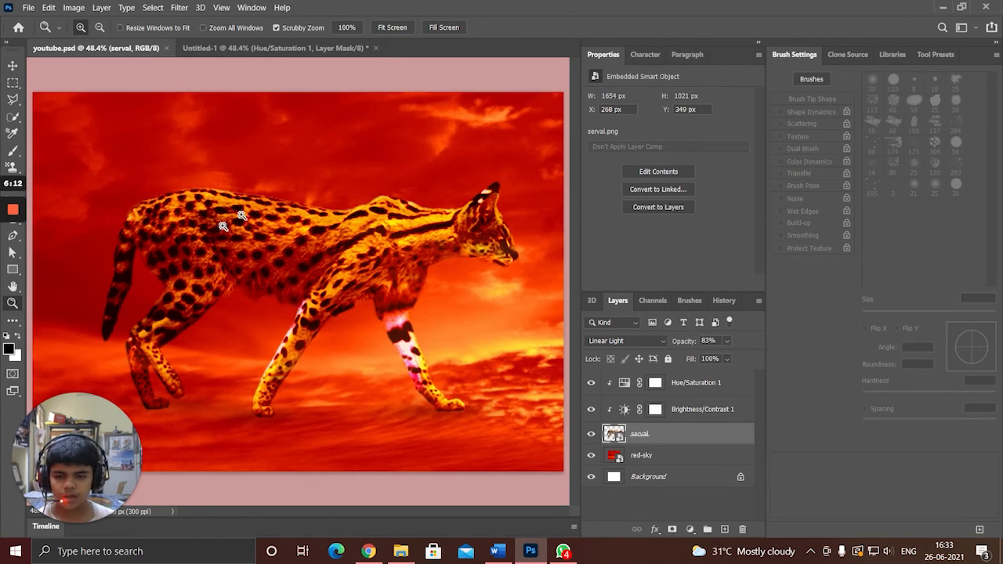
pyautogui.click(250, 48)
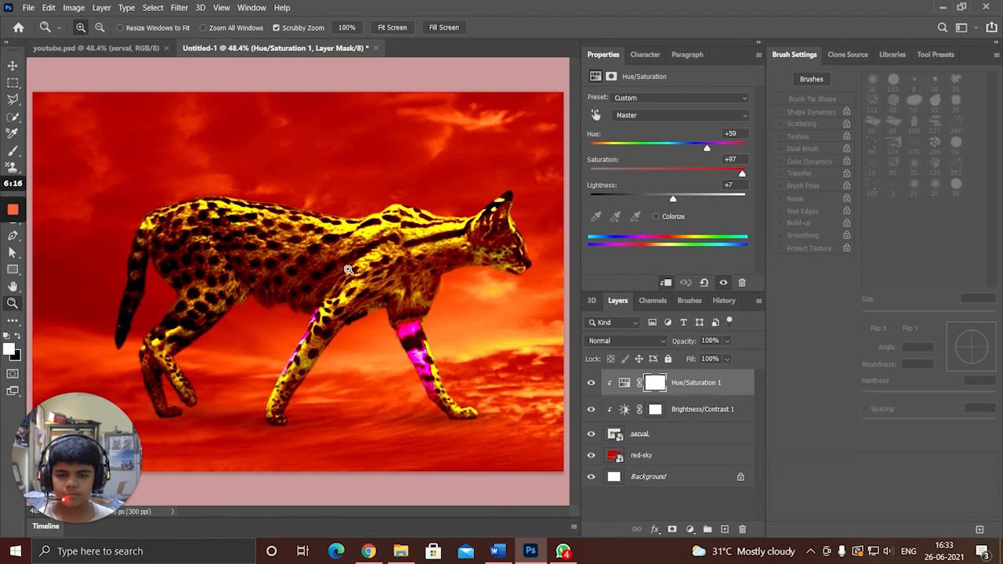
pyautogui.click(8, 67)
pyautogui.moveTo(400, 300); pyautogui.dragTo(324, 313)
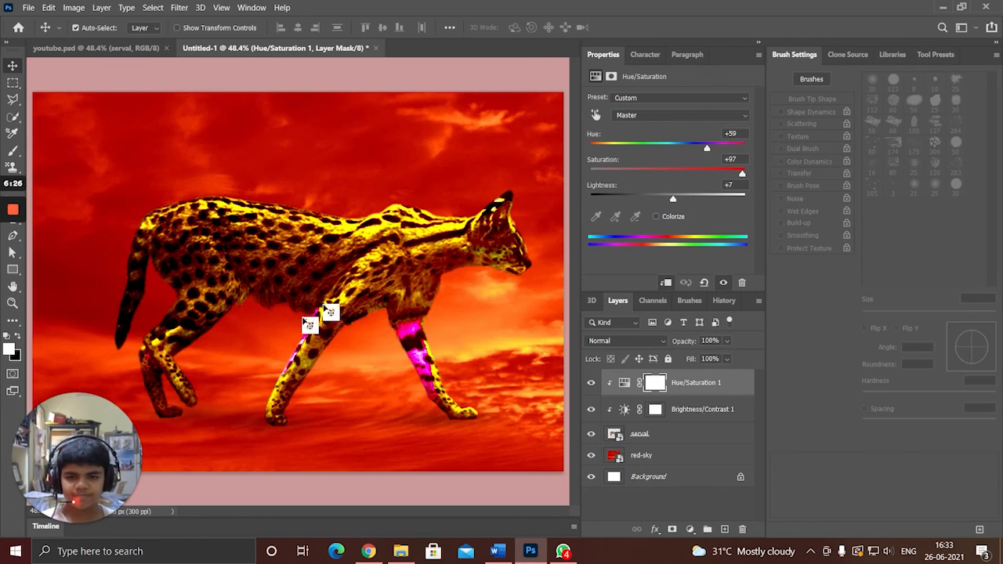